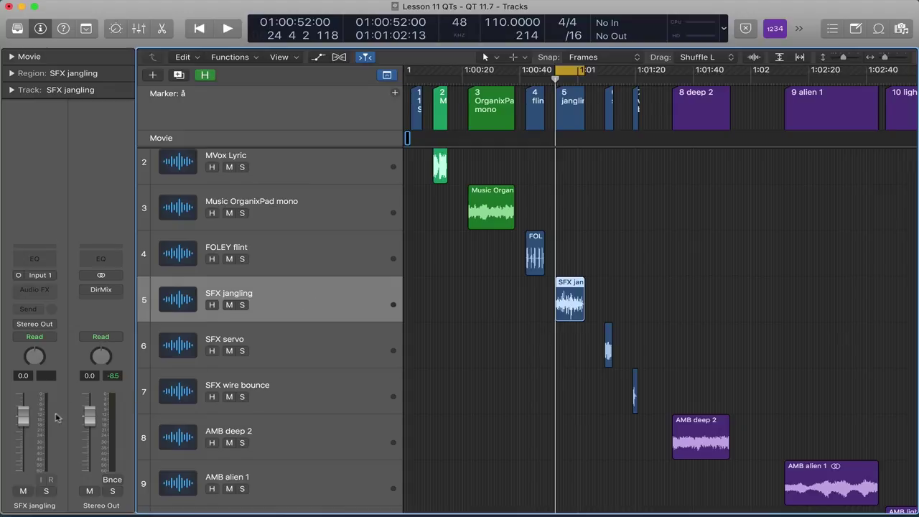
Step: Lower the SFX jangling volume to -4.1 dB and play back the jangling clip
{"action": "left_click_drag", "start_coordinate": [25, 415], "coordinate": [22, 438]}
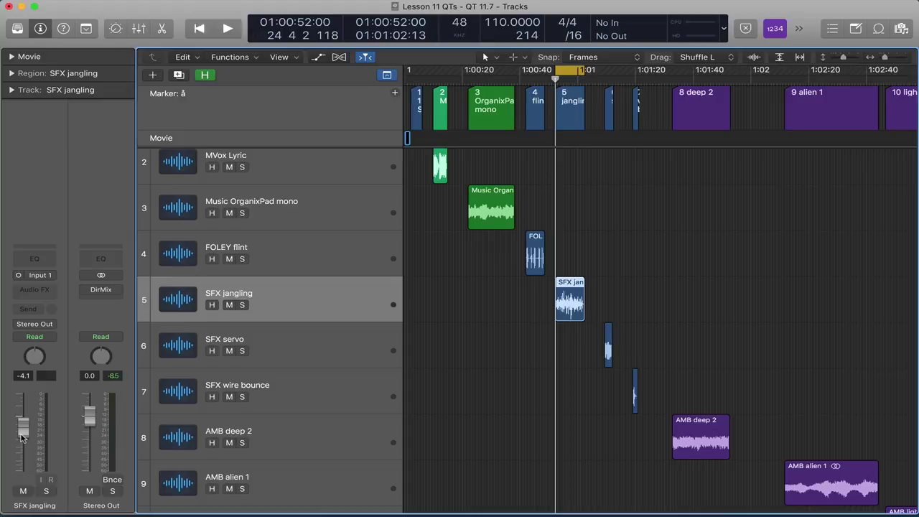
{"action": "key", "text": "space"}
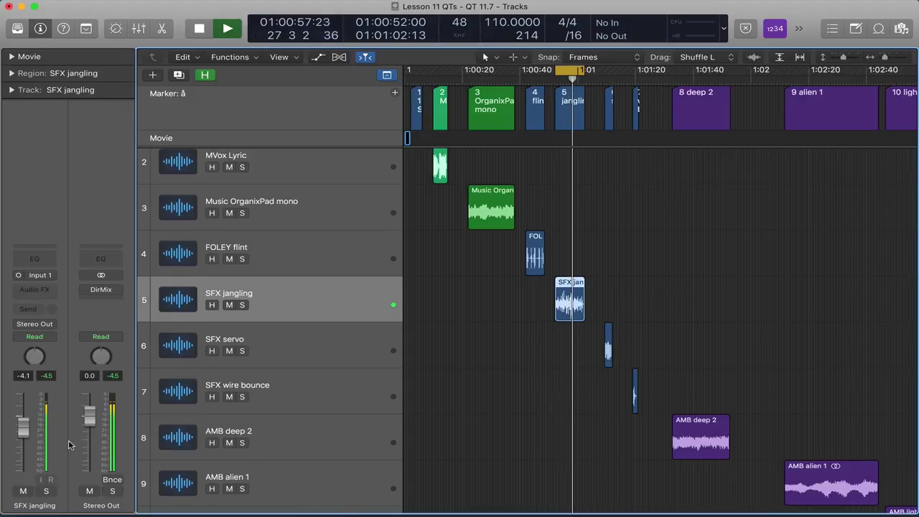
{"action": "key", "text": "space"}
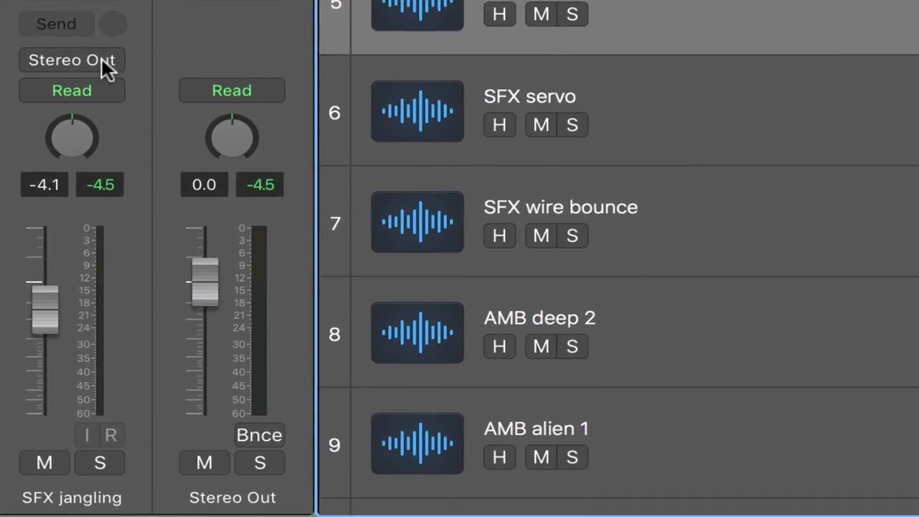
Step: Route the SFX jangling output through Binaural Pan and open its panner window
{"action": "left_click", "coordinate": [103, 62]}
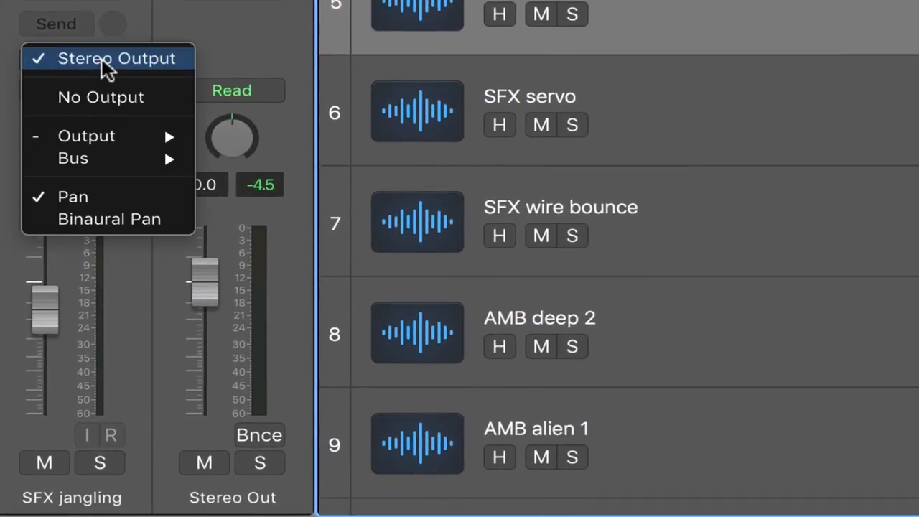
{"action": "left_click", "coordinate": [92, 213]}
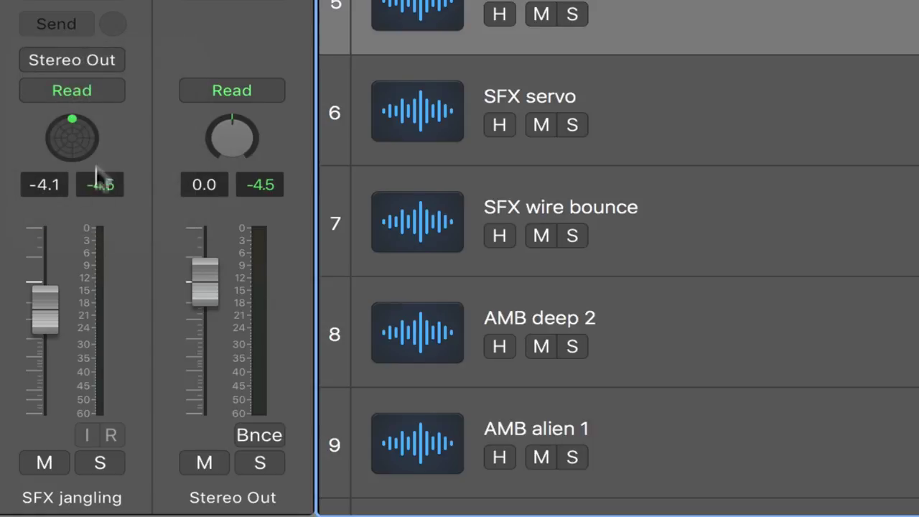
{"action": "double_click", "coordinate": [75, 136]}
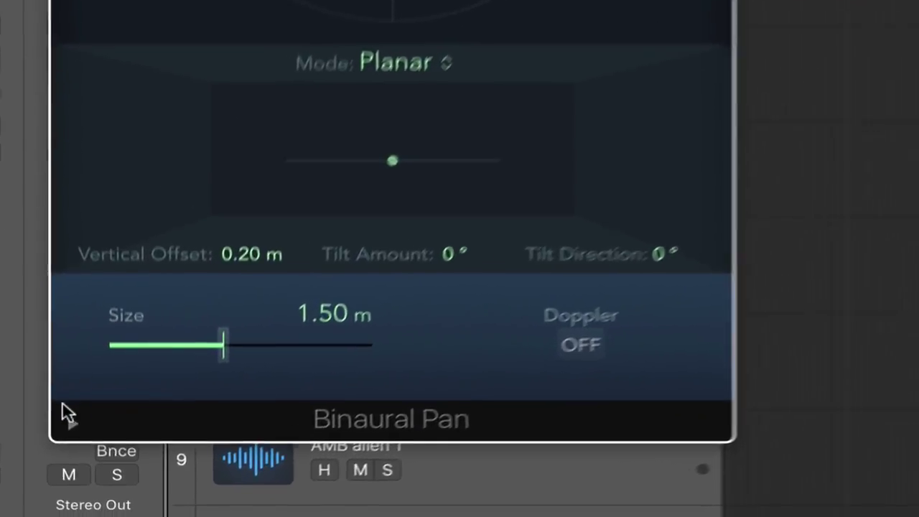
Step: Show the extended parameters and move the jangling source to 1.20 m at +10° elevation
{"action": "left_click", "coordinate": [62, 414]}
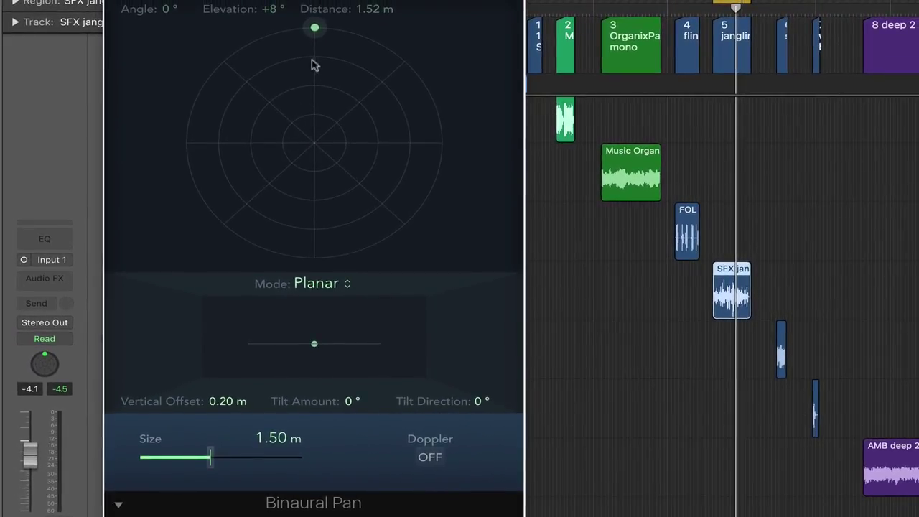
{"action": "left_click_drag", "start_coordinate": [315, 28], "coordinate": [312, 58]}
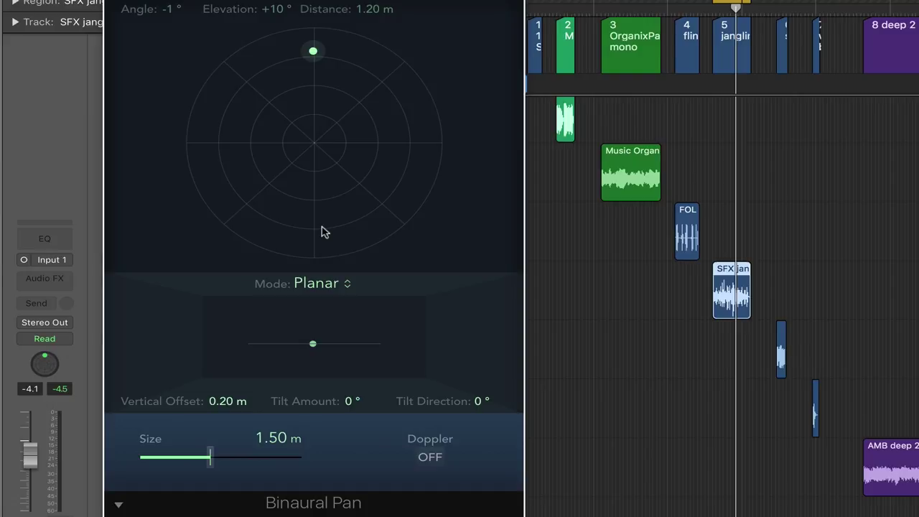
Step: Switch Binaural Pan to Spherical mode and move the source overhead, then round to the right
{"action": "left_click", "coordinate": [321, 282]}
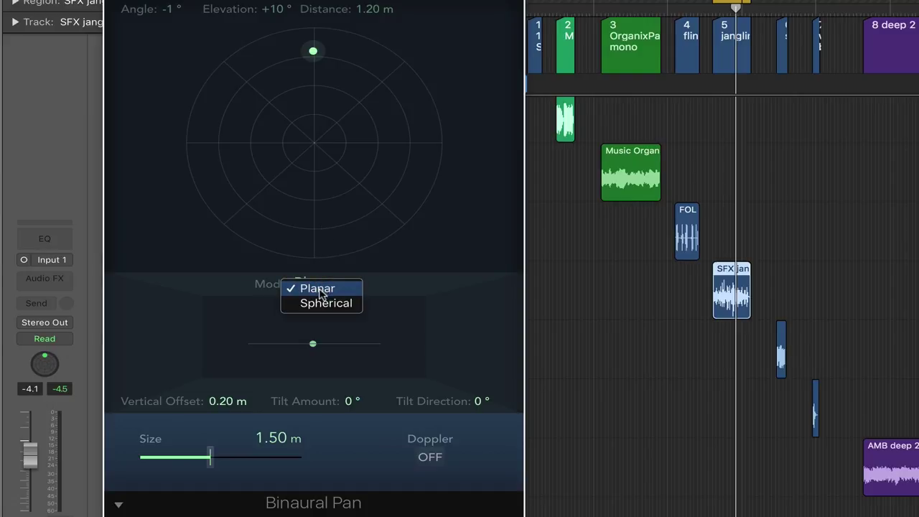
{"action": "left_click", "coordinate": [320, 303]}
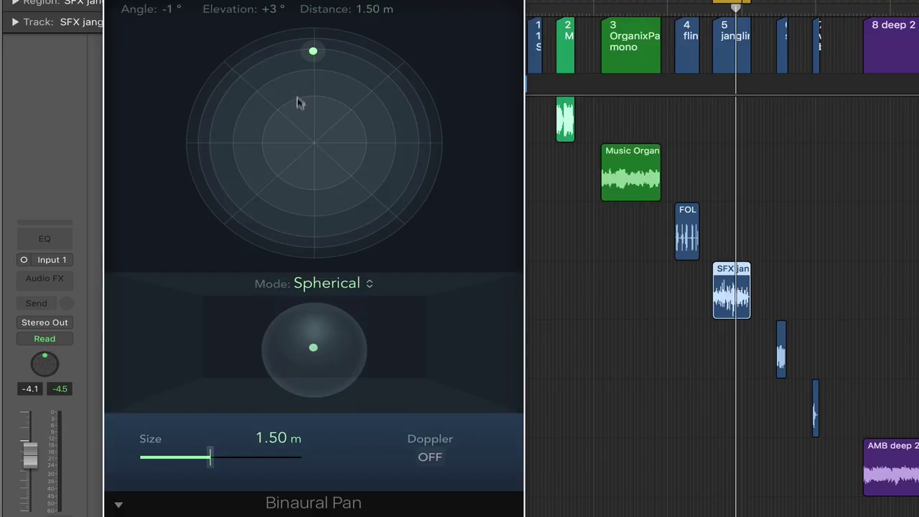
{"action": "left_click_drag", "start_coordinate": [316, 49], "coordinate": [320, 141]}
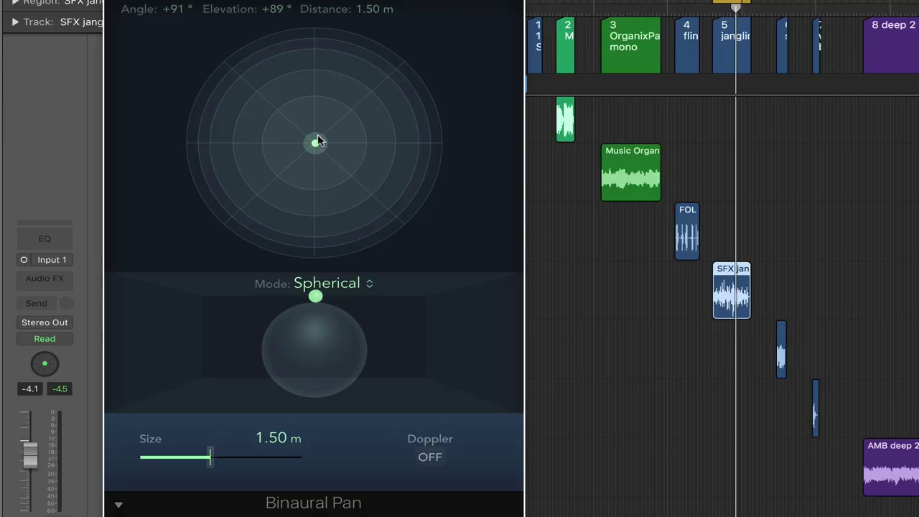
{"action": "left_click_drag", "start_coordinate": [320, 141], "coordinate": [414, 117]}
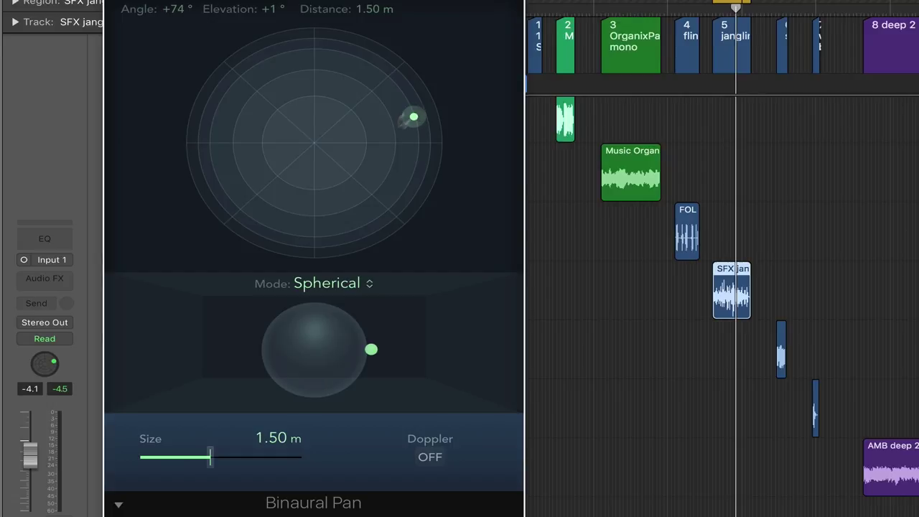
Step: Return to Planar mode and place the jangling sound front-left at -33°, 0.48 m
{"action": "left_click", "coordinate": [322, 284]}
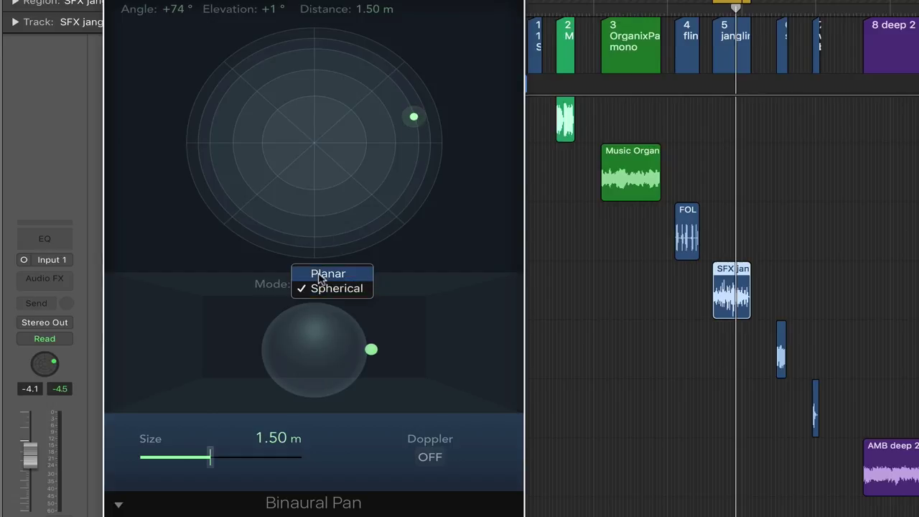
{"action": "left_click", "coordinate": [321, 276]}
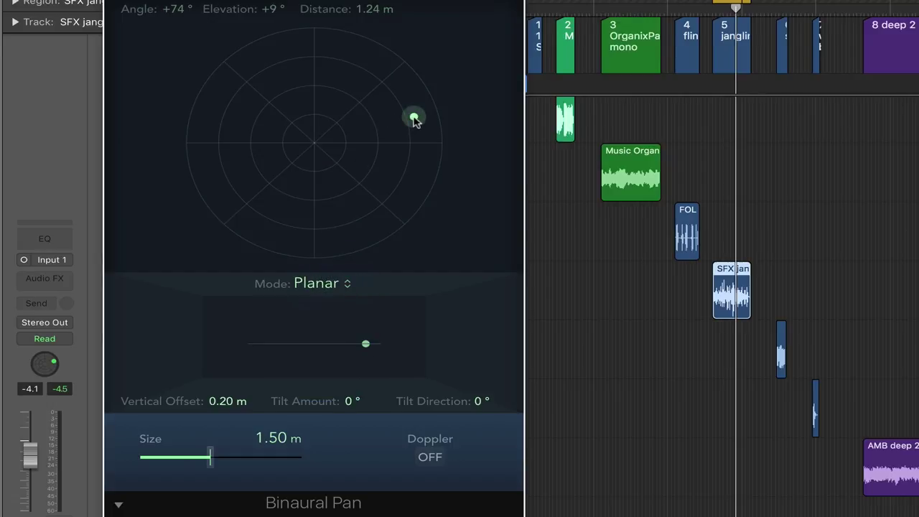
{"action": "left_click_drag", "start_coordinate": [412, 117], "coordinate": [293, 118]}
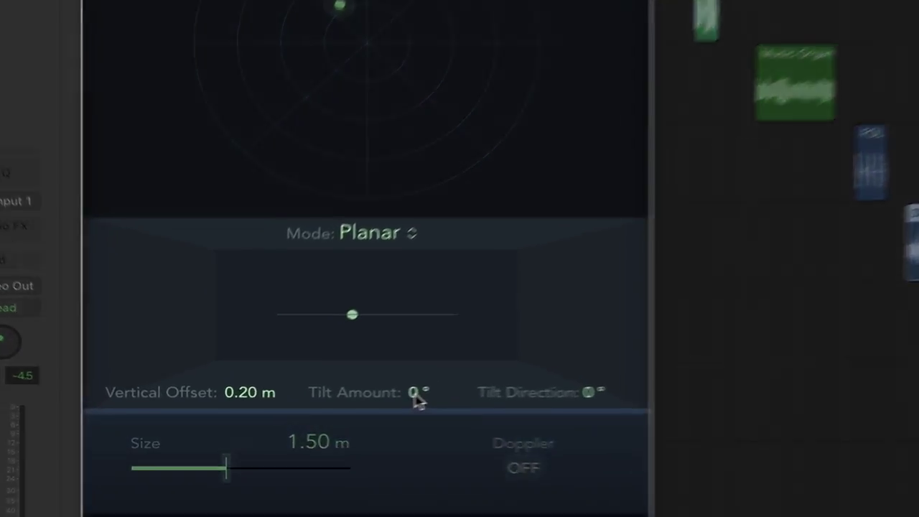
Step: Tilt the plane +16° toward +68°, move the source to centre, then reset tilt amount to 0°
{"action": "left_click_drag", "start_coordinate": [351, 400], "coordinate": [350, 397]}
{"action": "left_click_drag", "start_coordinate": [523, 361], "coordinate": [524, 250]}
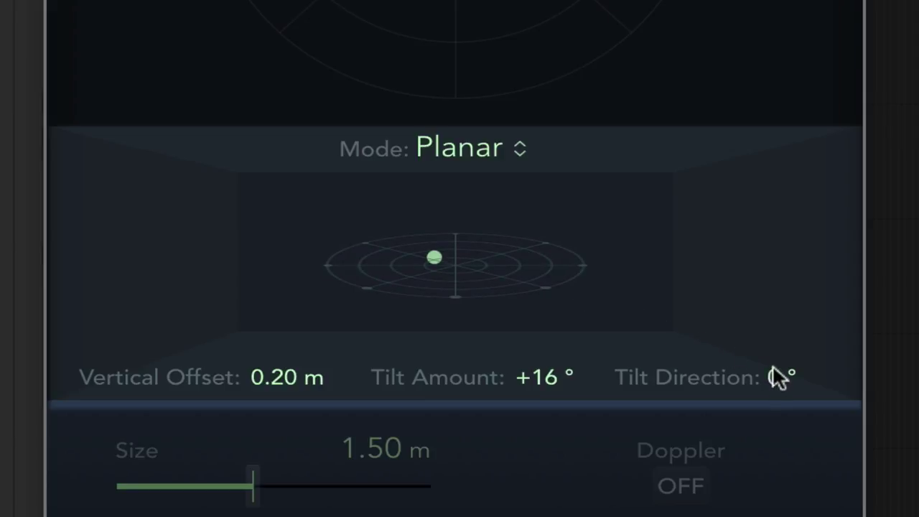
{"action": "left_click_drag", "start_coordinate": [773, 367], "coordinate": [665, 149]}
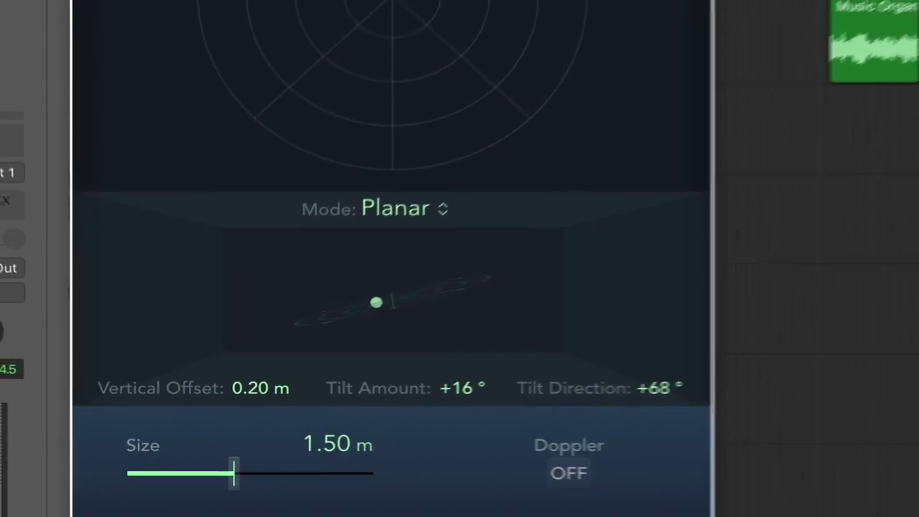
{"action": "left_click_drag", "start_coordinate": [314, 72], "coordinate": [318, 144]}
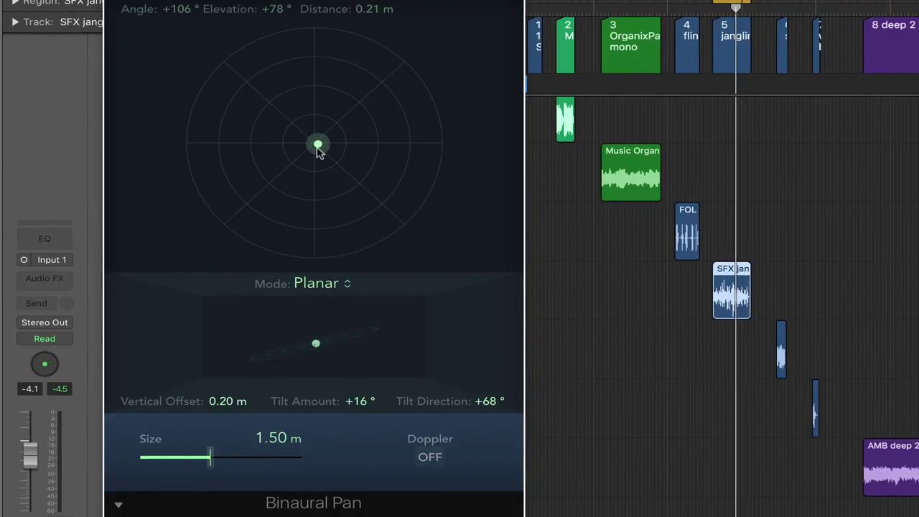
{"action": "left_click", "coordinate": [358, 404], "text": "alt"}
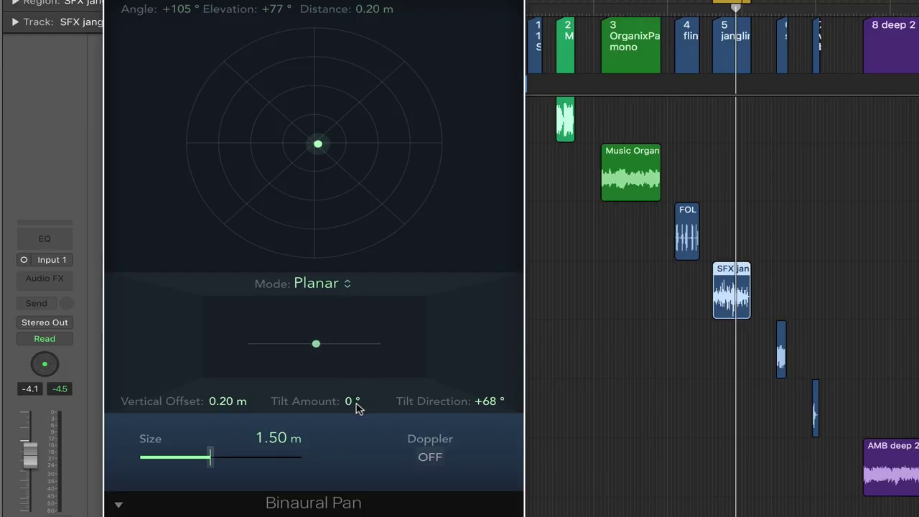
Step: Reset tilt direction to 0° and put the jangling source in front at 1.10 m, +10° elevation
{"action": "left_click", "coordinate": [495, 403], "text": "alt"}
{"action": "left_click_drag", "start_coordinate": [312, 141], "coordinate": [307, 56]}
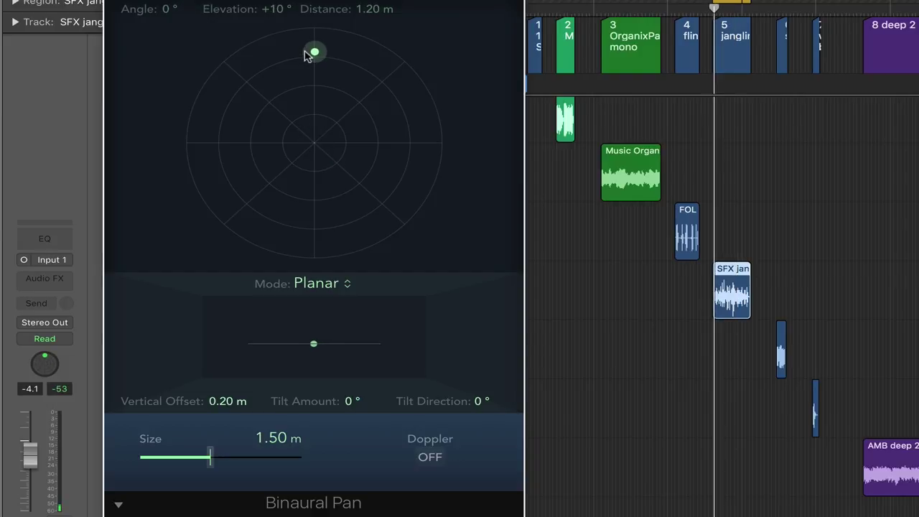
{"action": "mouse_move", "coordinate": [306, 56]}
{"action": "left_mouse_down"}
{"action": "mouse_move", "coordinate": [249, 89]}
{"action": "mouse_move", "coordinate": [244, 110]}
{"action": "mouse_move", "coordinate": [222, 131]}
{"action": "mouse_move", "coordinate": [220, 196]}
{"action": "mouse_move", "coordinate": [237, 221]}
{"action": "mouse_move", "coordinate": [271, 241]}
{"action": "mouse_move", "coordinate": [323, 238]}
{"action": "mouse_move", "coordinate": [380, 213]}
{"action": "mouse_move", "coordinate": [411, 148]}
{"action": "mouse_move", "coordinate": [404, 100]}
{"action": "mouse_move", "coordinate": [381, 79]}
{"action": "mouse_move", "coordinate": [322, 60]}
{"action": "mouse_move", "coordinate": [313, 94]}
{"action": "mouse_move", "coordinate": [310, 63]}
{"action": "left_mouse_up"}
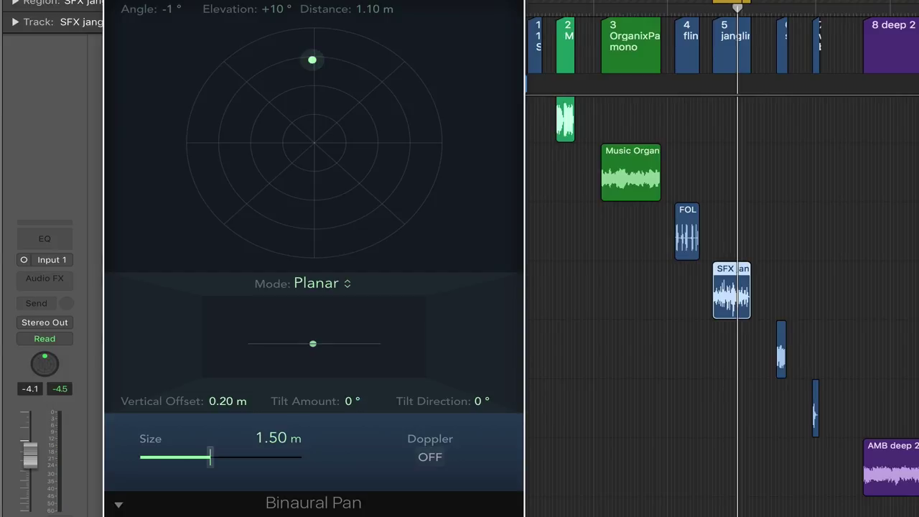
Step: Close the panner window and switch the FOLEY flint track's output to Binaural Pan
{"action": "key", "text": "super+w"}
{"action": "left_click", "coordinate": [355, 230]}
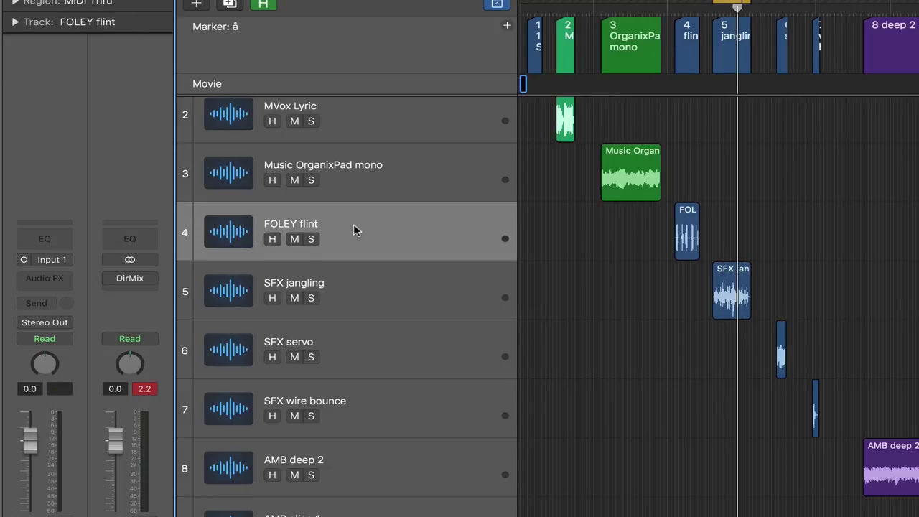
{"action": "key", "text": "alt+comma"}
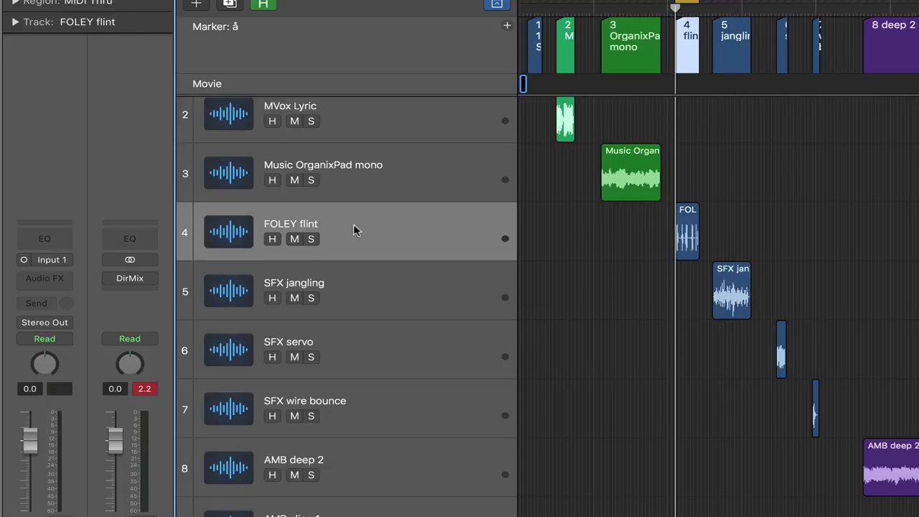
{"action": "left_click", "coordinate": [63, 326]}
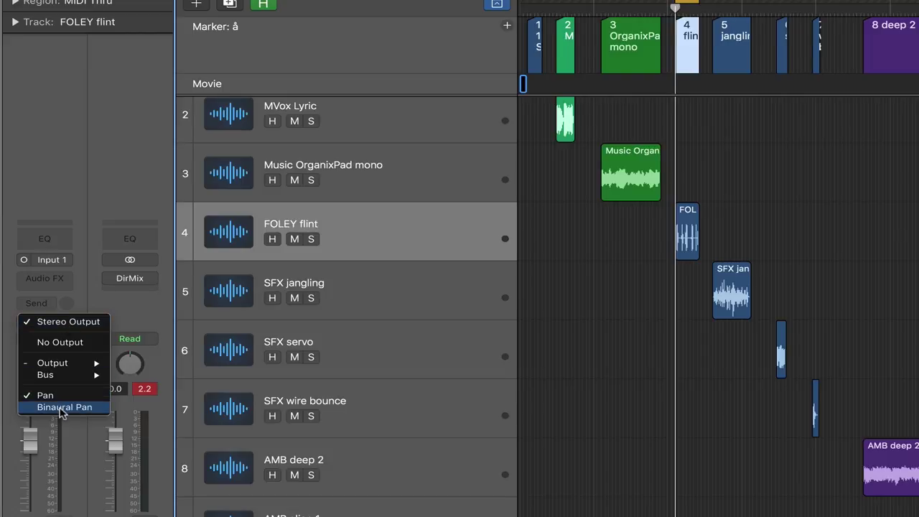
{"action": "left_click", "coordinate": [61, 408]}
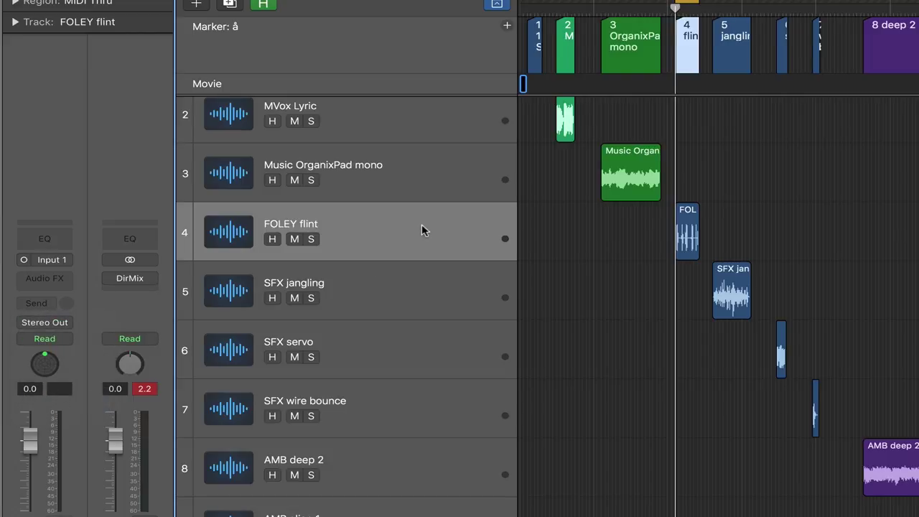
Step: Zoom in on the FOLEY flint region with the Zoom tool
{"action": "key", "text": "t"}
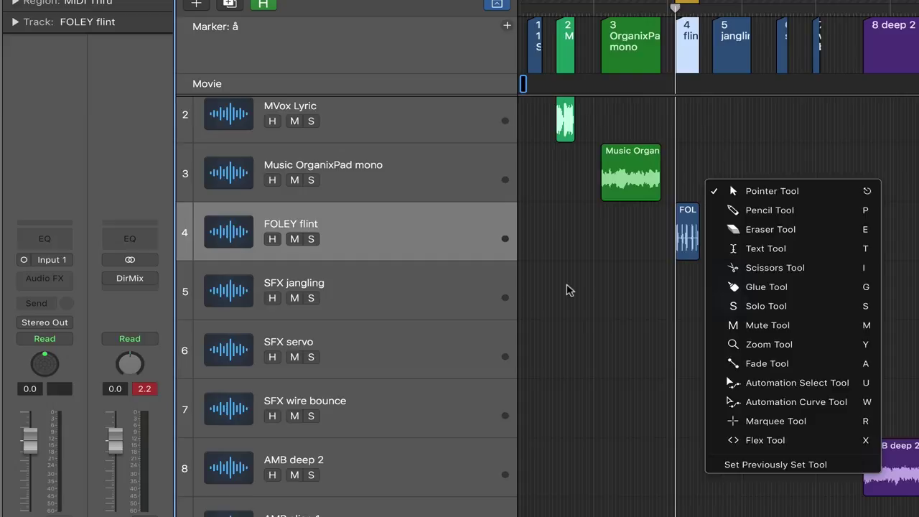
{"action": "key", "text": "t"}
{"action": "left_click_drag", "start_coordinate": [708, 199], "coordinate": [629, 298]}
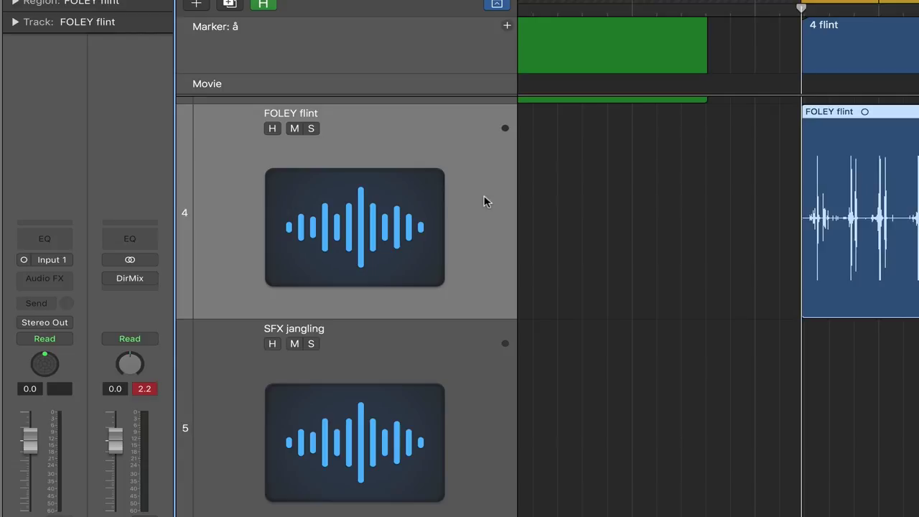
Step: Open FOLEY flint's Binaural Pan and, during playback, place the source in front at 1.18 m
{"action": "double_click", "coordinate": [46, 366]}
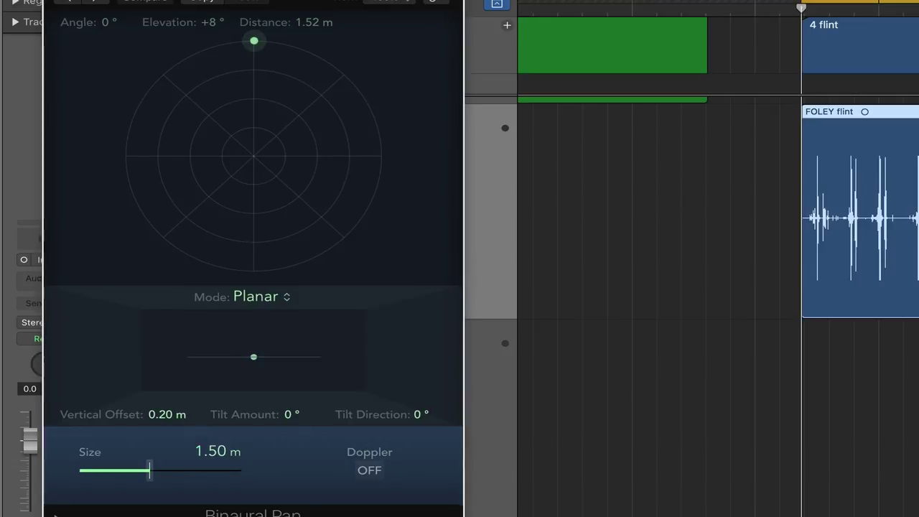
{"action": "left_click_drag", "start_coordinate": [253, 41], "coordinate": [333, 209]}
{"action": "key", "text": "space"}
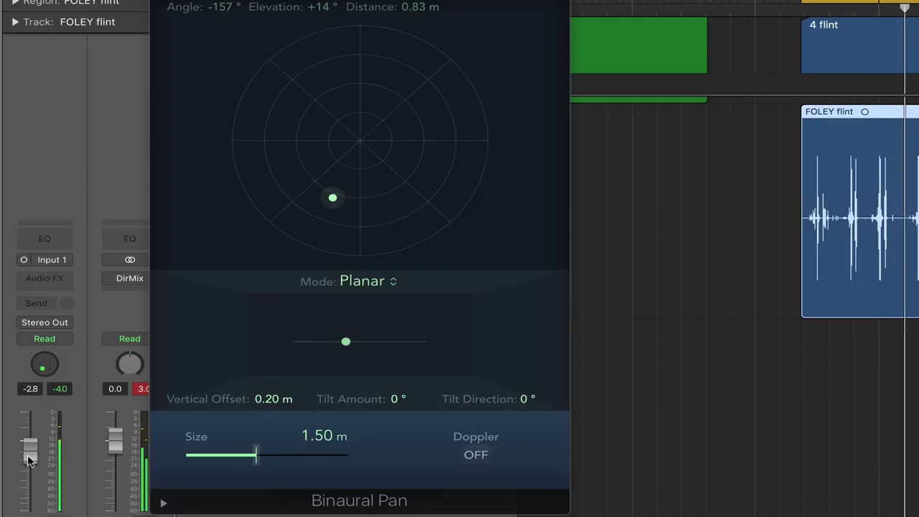
{"action": "left_click_drag", "start_coordinate": [333, 198], "coordinate": [367, 56]}
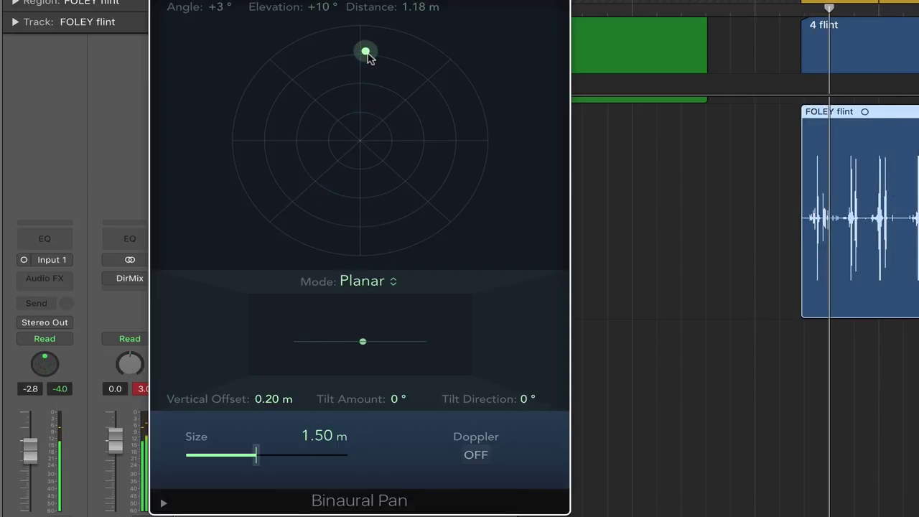
{"action": "left_click", "coordinate": [377, 284]}
Step: Switch to Spherical mode, enlarge Size to 5.00 m, and place the flint source at -90°, +20°
{"action": "left_click", "coordinate": [377, 300]}
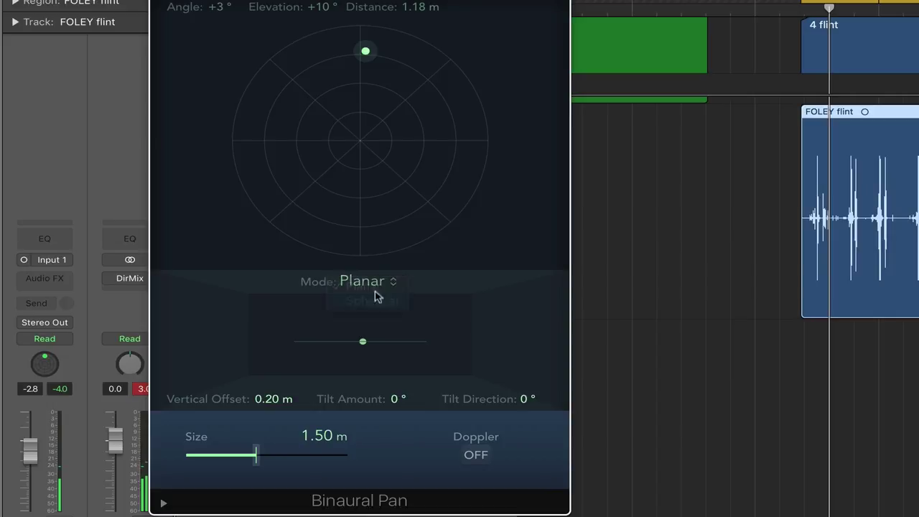
{"action": "left_click_drag", "start_coordinate": [369, 51], "coordinate": [397, 130]}
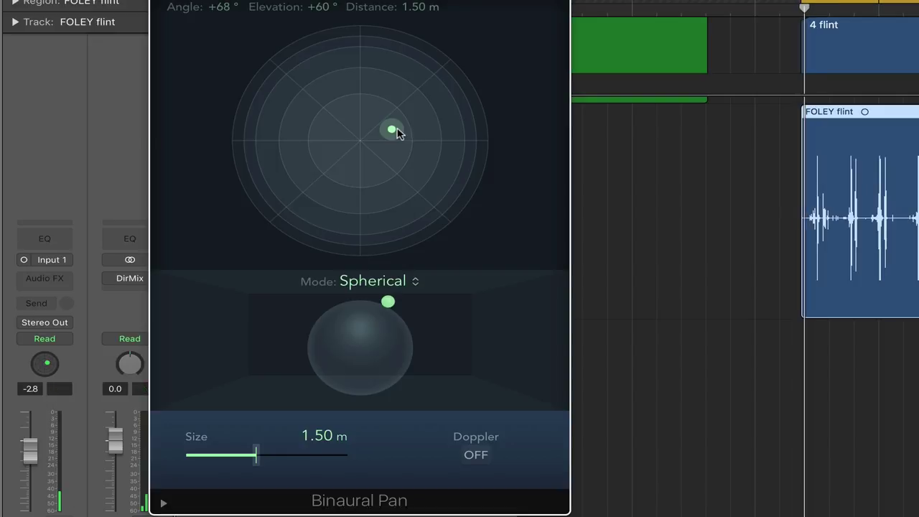
{"action": "left_click_drag", "start_coordinate": [400, 137], "coordinate": [426, 161]}
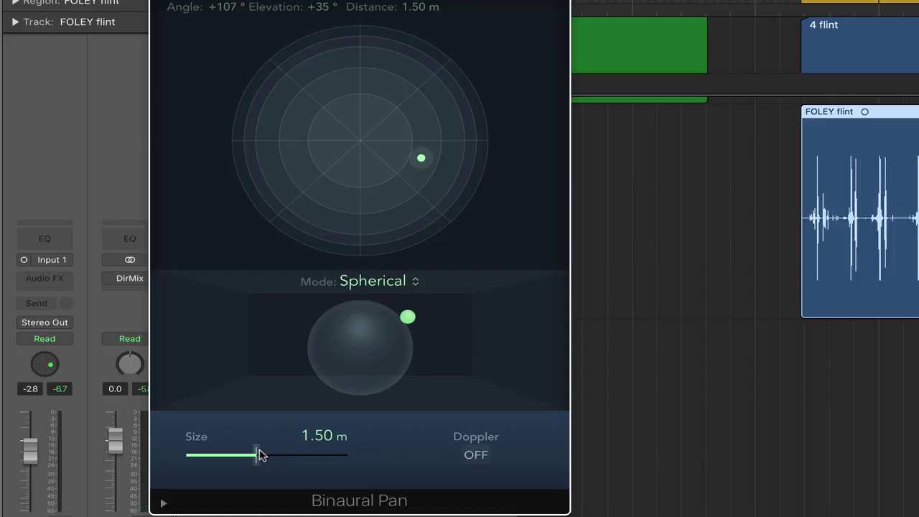
{"action": "left_click_drag", "start_coordinate": [258, 459], "coordinate": [272, 459]}
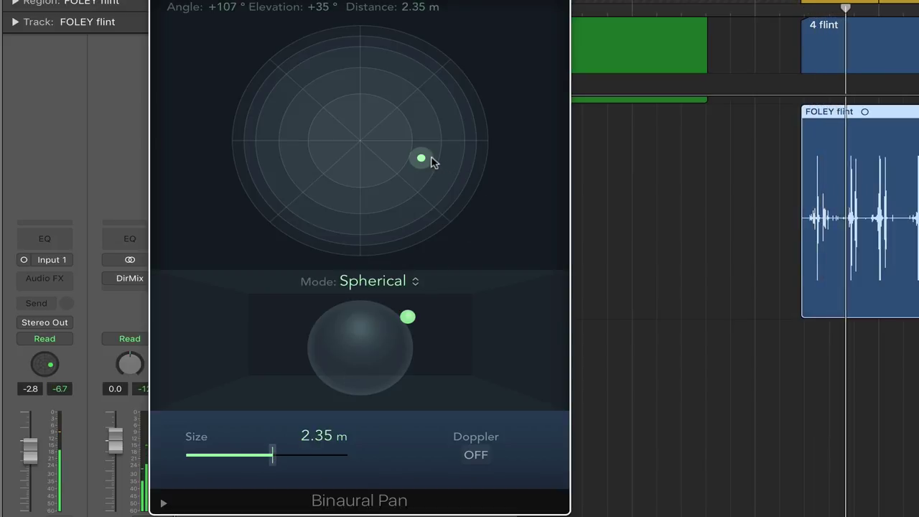
{"action": "left_click_drag", "start_coordinate": [431, 160], "coordinate": [430, 85]}
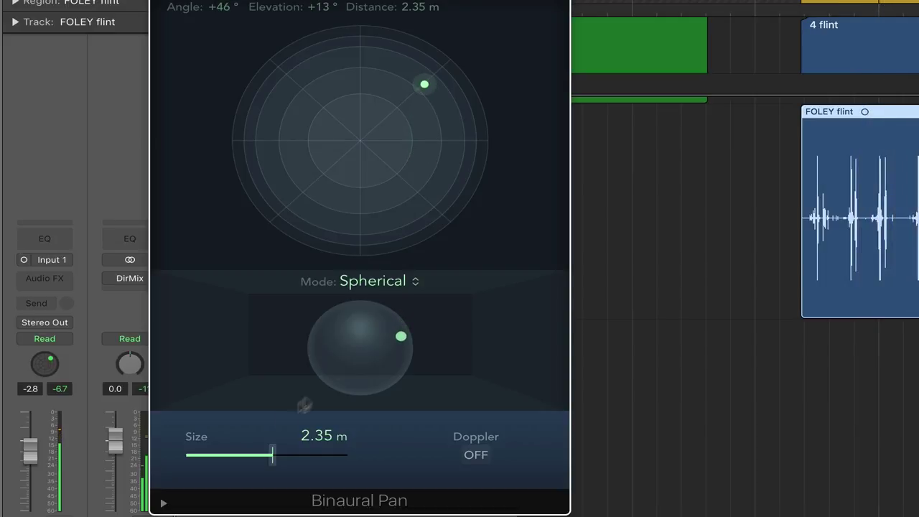
{"action": "left_click_drag", "start_coordinate": [272, 457], "coordinate": [300, 458]}
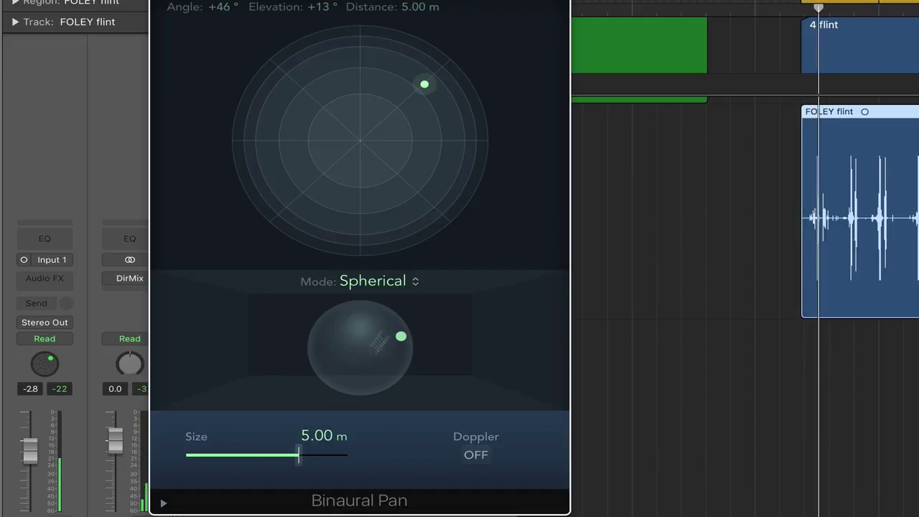
{"action": "left_click_drag", "start_coordinate": [424, 84], "coordinate": [280, 141]}
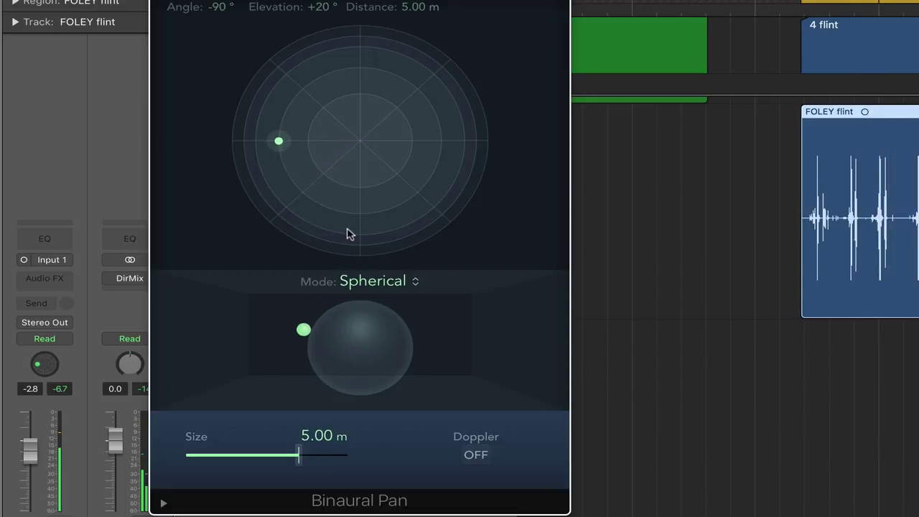
Step: Return to Planar, tilt the plane +26° toward +97°, and move the source to -126°, 4.05 m
{"action": "left_click", "coordinate": [378, 280]}
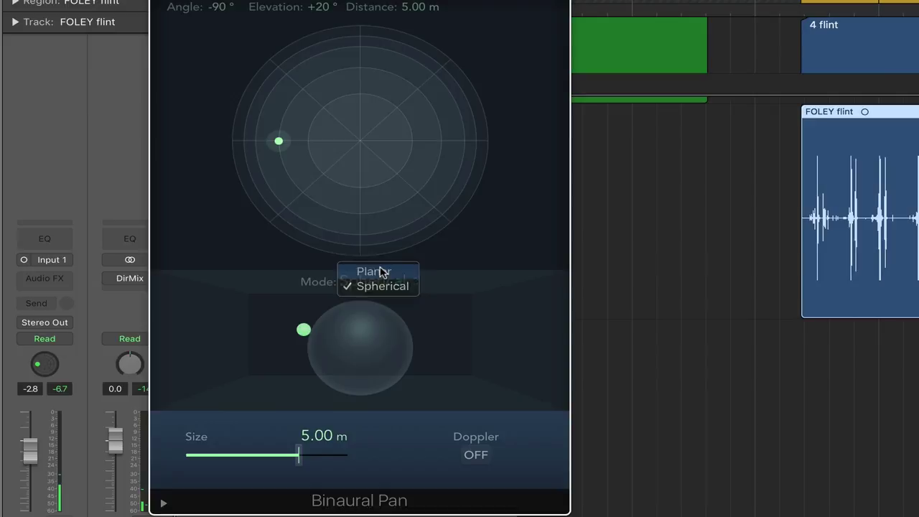
{"action": "left_click", "coordinate": [381, 269]}
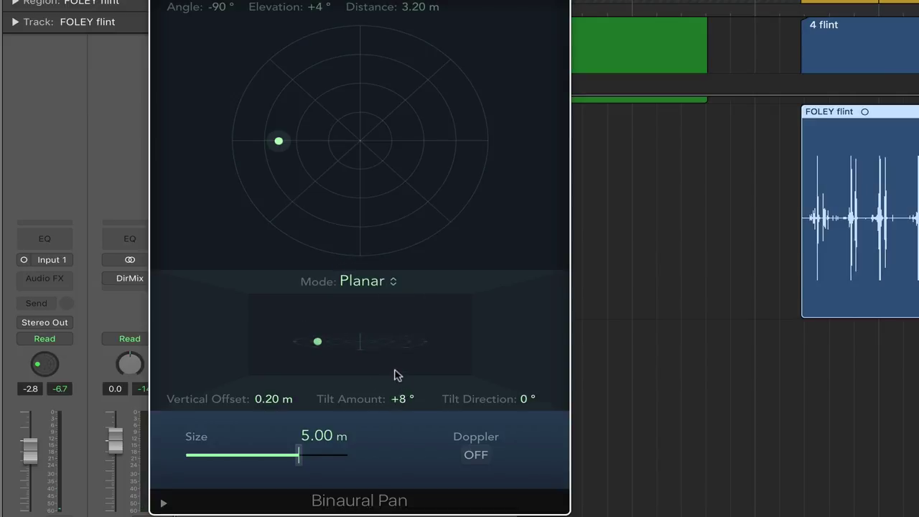
{"action": "left_click_drag", "start_coordinate": [531, 402], "coordinate": [516, 325]}
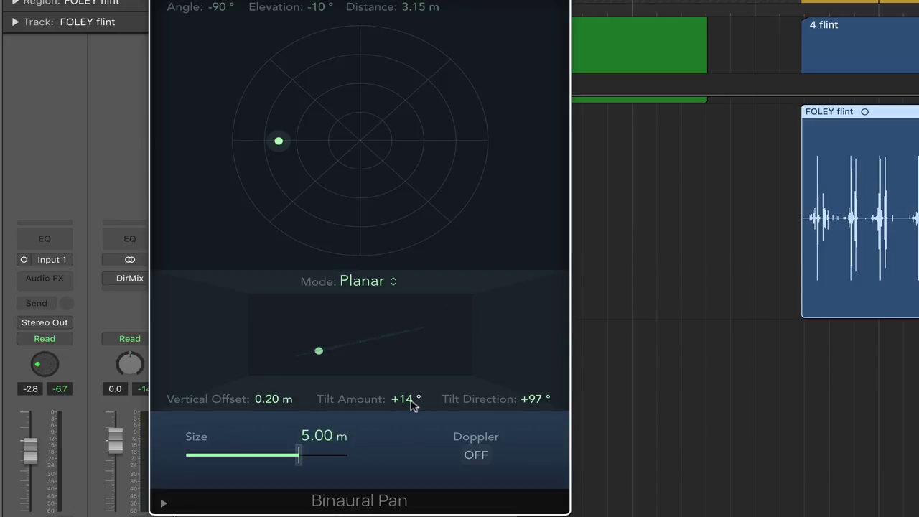
{"action": "left_click_drag", "start_coordinate": [412, 404], "coordinate": [406, 355]}
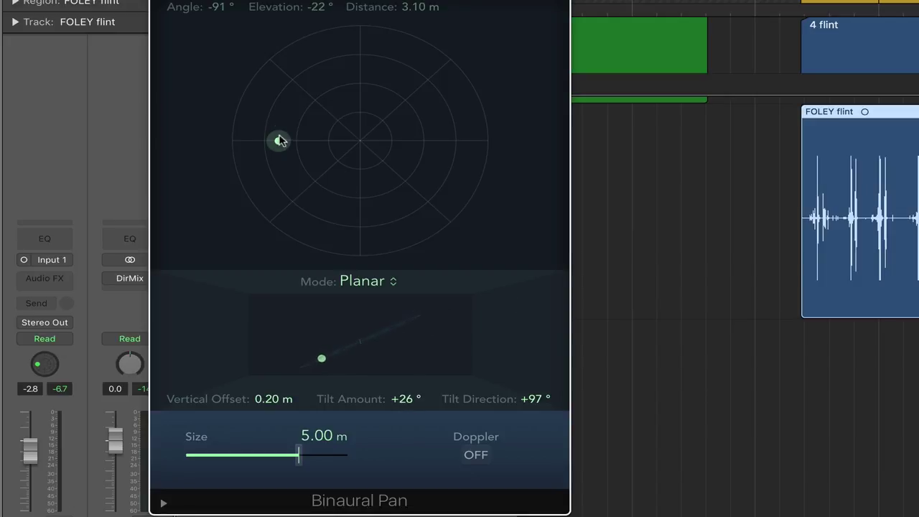
{"action": "left_click_drag", "start_coordinate": [280, 141], "coordinate": [272, 192]}
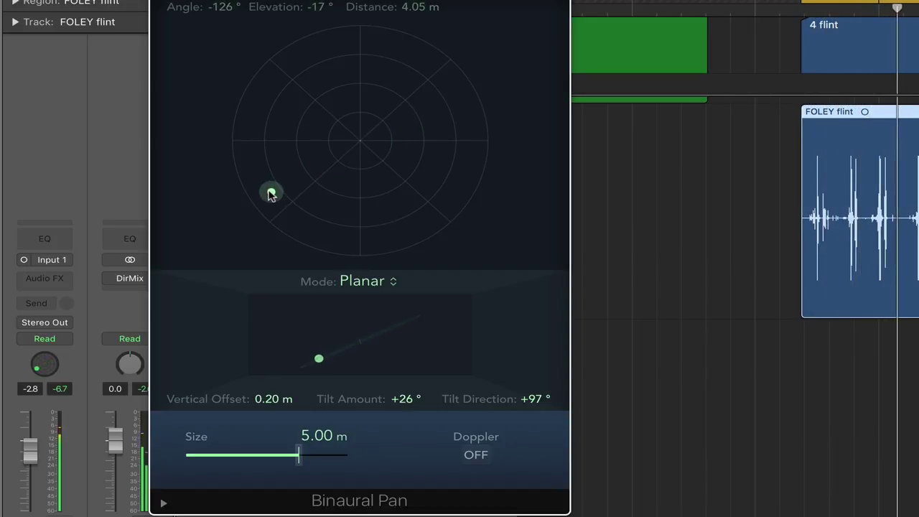
Step: Switch the SFX jangling track's Binaural Pan to Spherical mode
{"action": "key", "text": "super+w"}
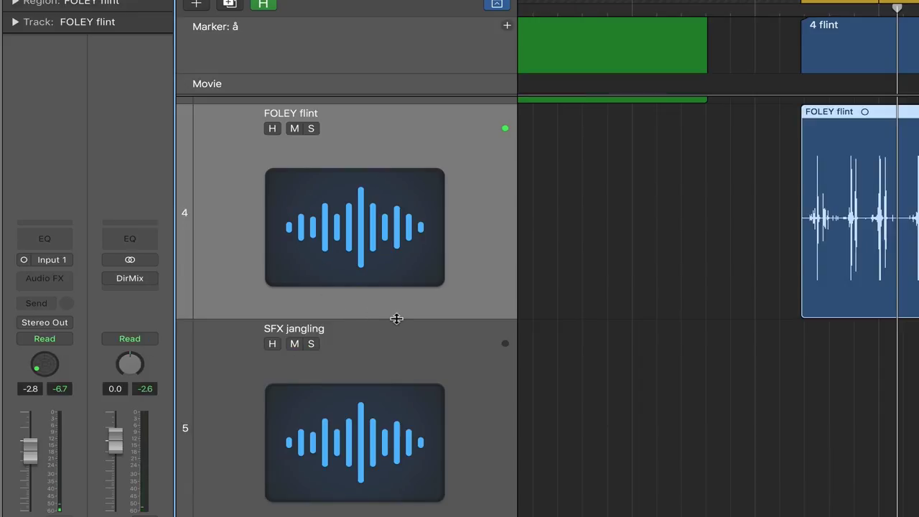
{"action": "left_click", "coordinate": [402, 358]}
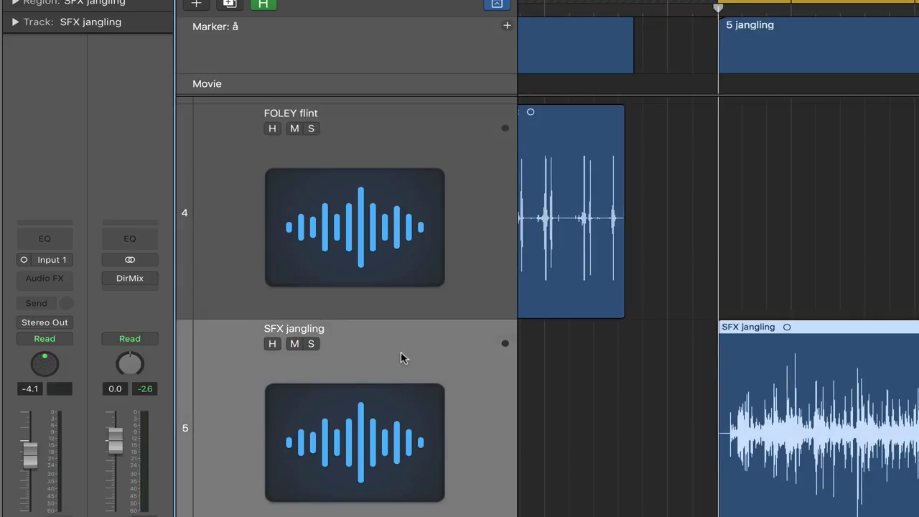
{"action": "double_click", "coordinate": [45, 364]}
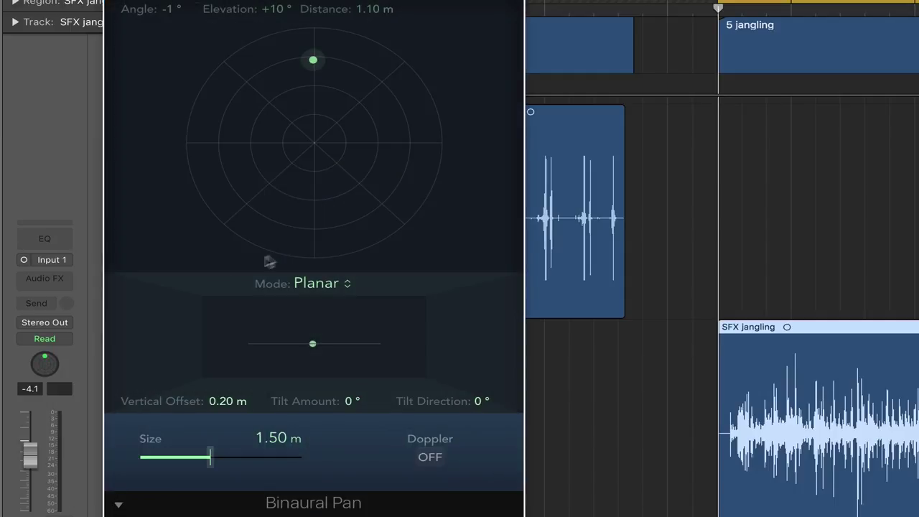
{"action": "left_click", "coordinate": [326, 285]}
{"action": "left_click", "coordinate": [320, 305]}
Step: During playback, set the panner size to 2.70 m and place the source at +89°, +12° elevation
{"action": "key", "text": "space"}
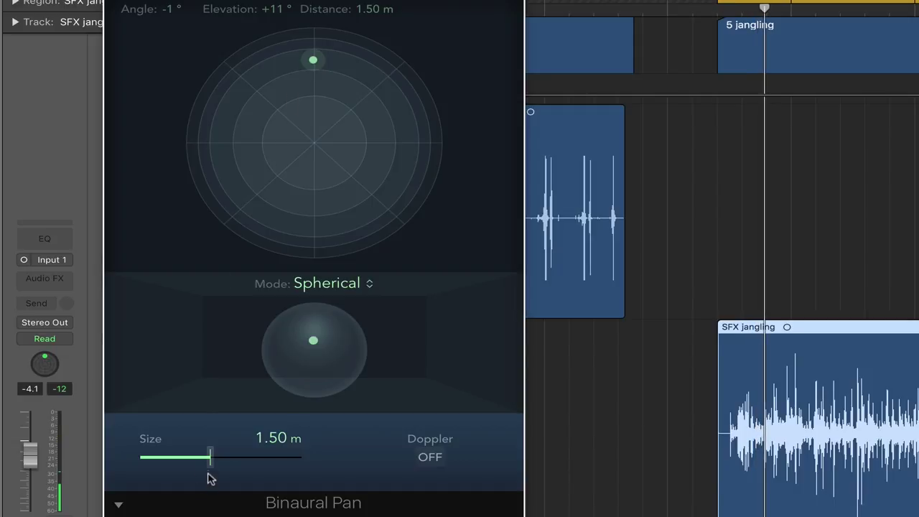
{"action": "left_click_drag", "start_coordinate": [212, 464], "coordinate": [231, 464]}
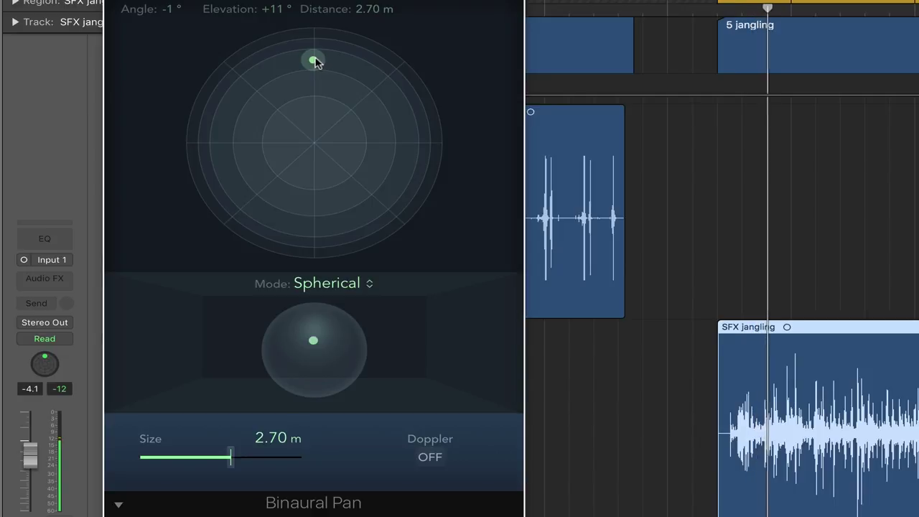
{"action": "left_click_drag", "start_coordinate": [314, 59], "coordinate": [408, 144]}
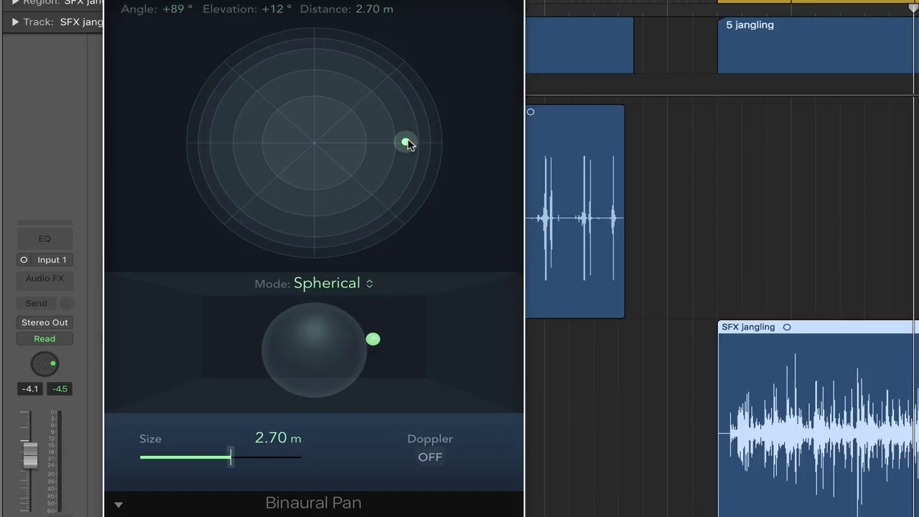
Step: Set the panner to Planar and move the source rear-left to -131°, +6°, 2.05 m
{"action": "left_click", "coordinate": [327, 284]}
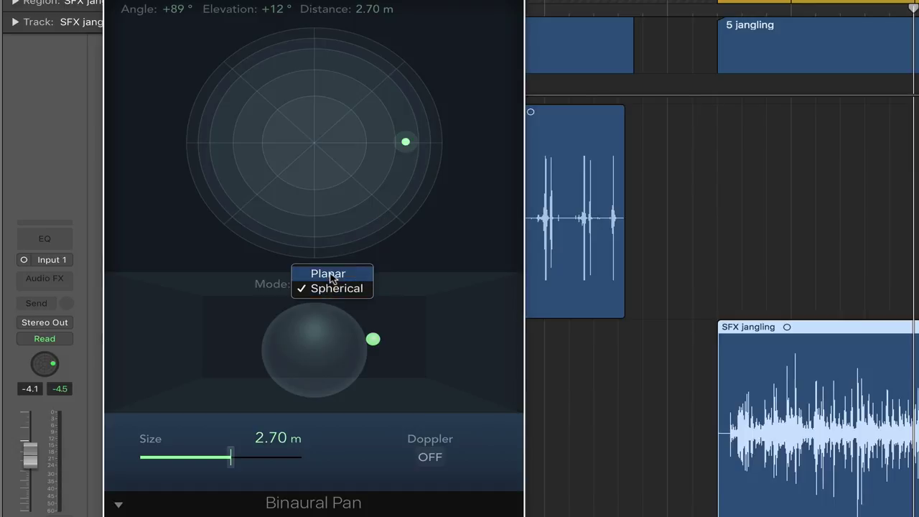
{"action": "left_click", "coordinate": [328, 271]}
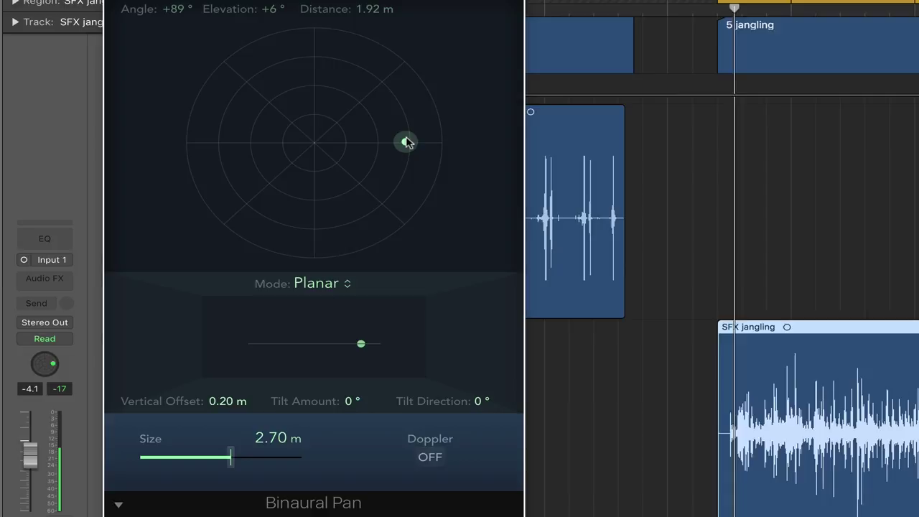
{"action": "left_click_drag", "start_coordinate": [406, 142], "coordinate": [232, 144]}
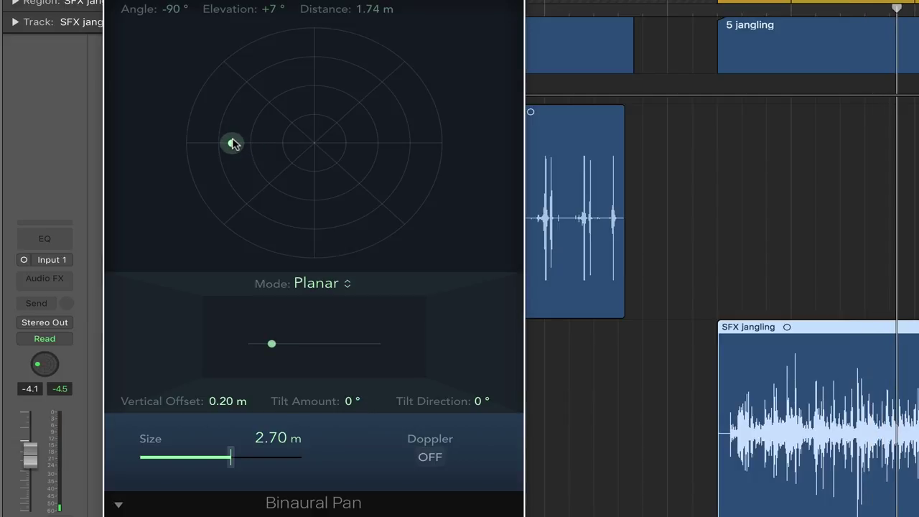
{"action": "left_click_drag", "start_coordinate": [232, 143], "coordinate": [228, 207]}
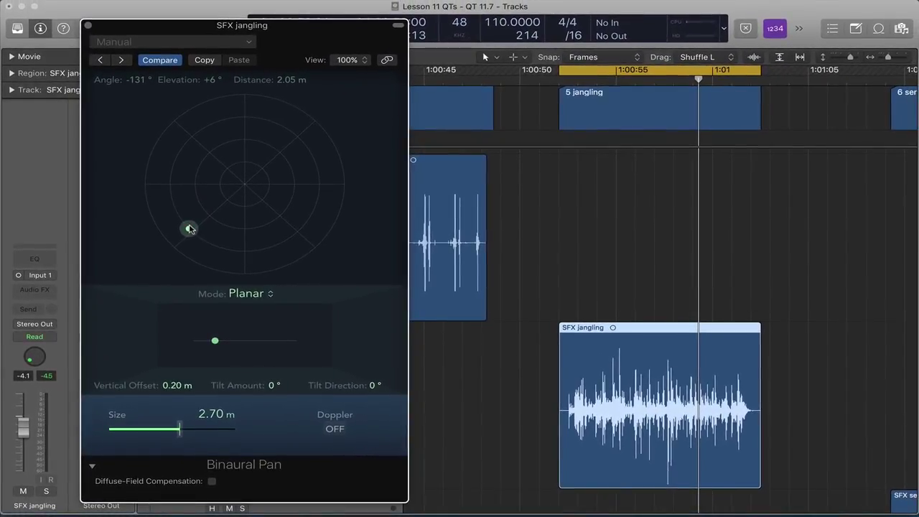